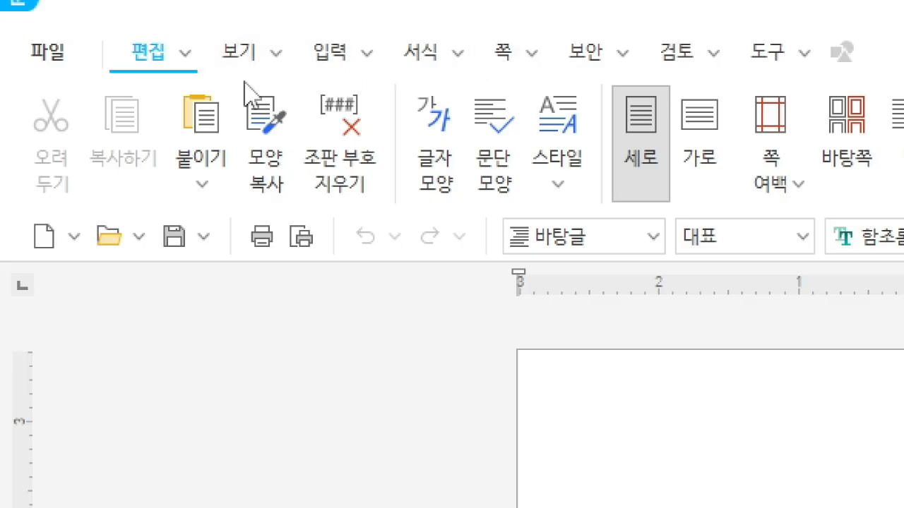
Look over the commands offered for editing (편집), viewing (보기), inserting content (입력) and formatting (서식)
click(74, 55)
click(117, 61)
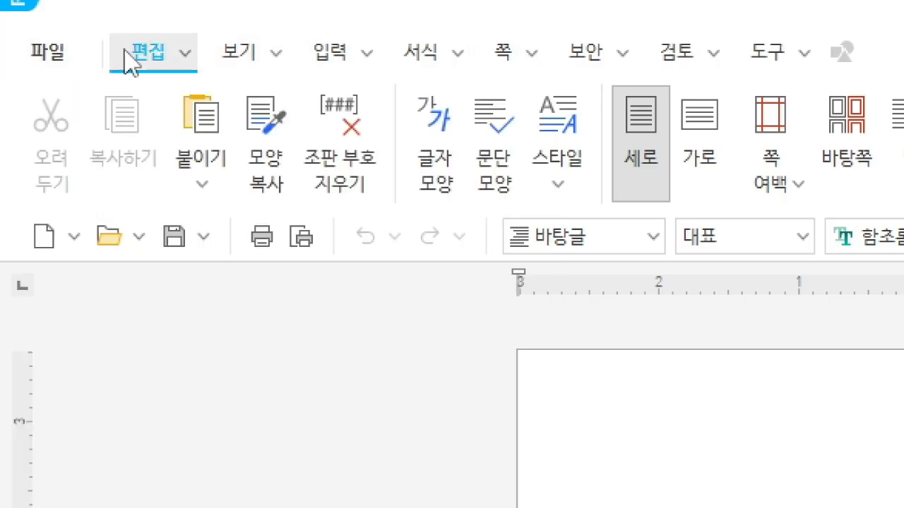
click(137, 58)
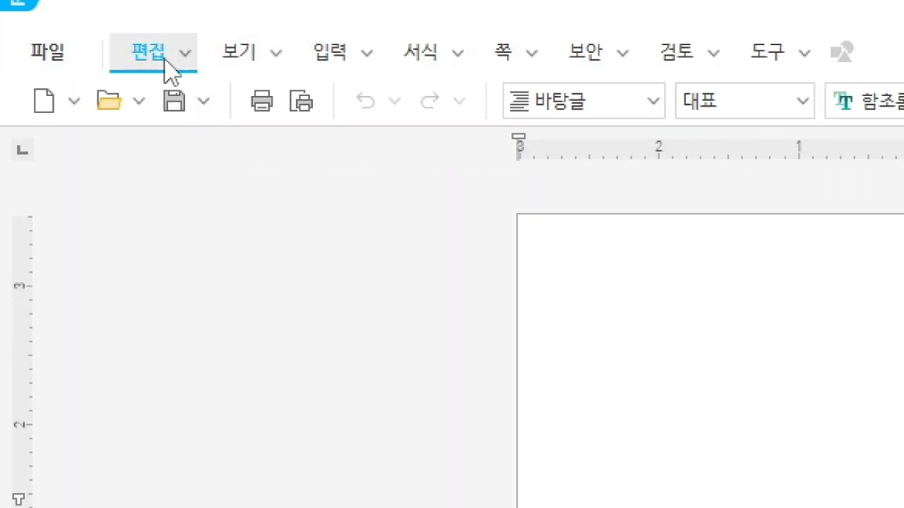
click(170, 66)
click(228, 69)
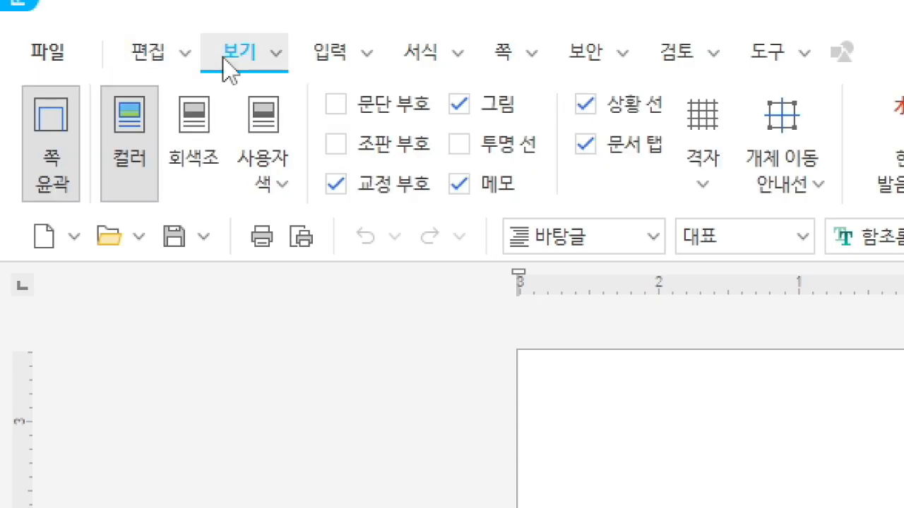
click(325, 56)
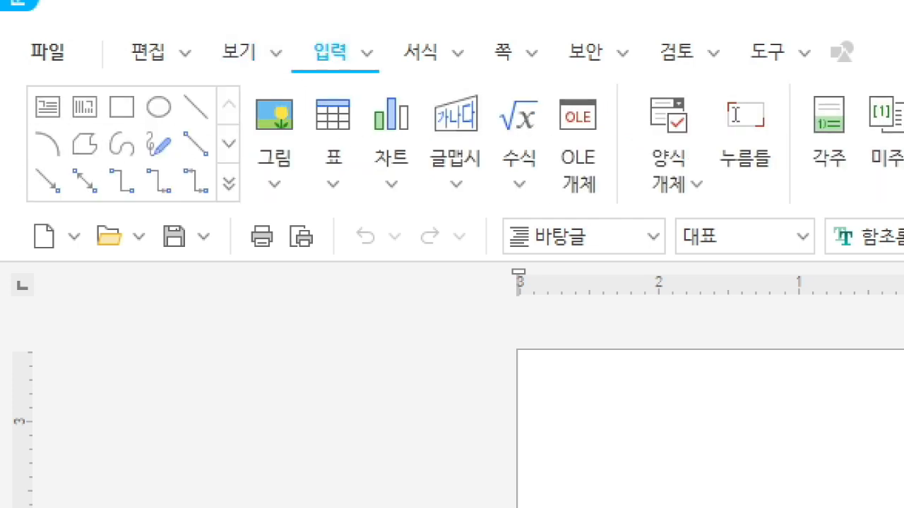
click(233, 60)
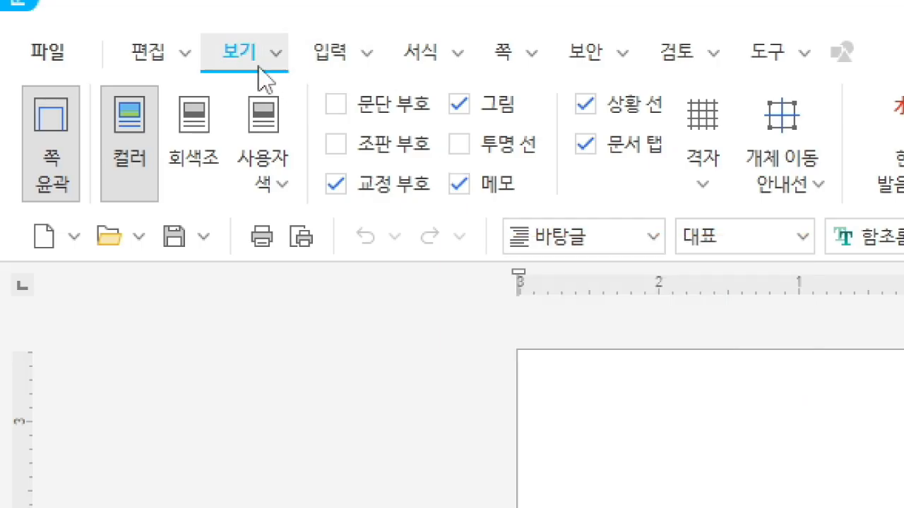
click(315, 54)
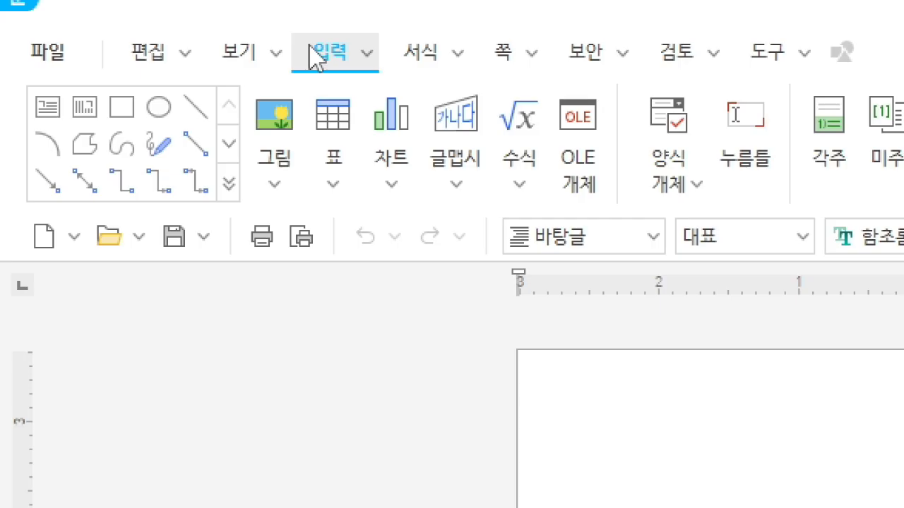
click(444, 57)
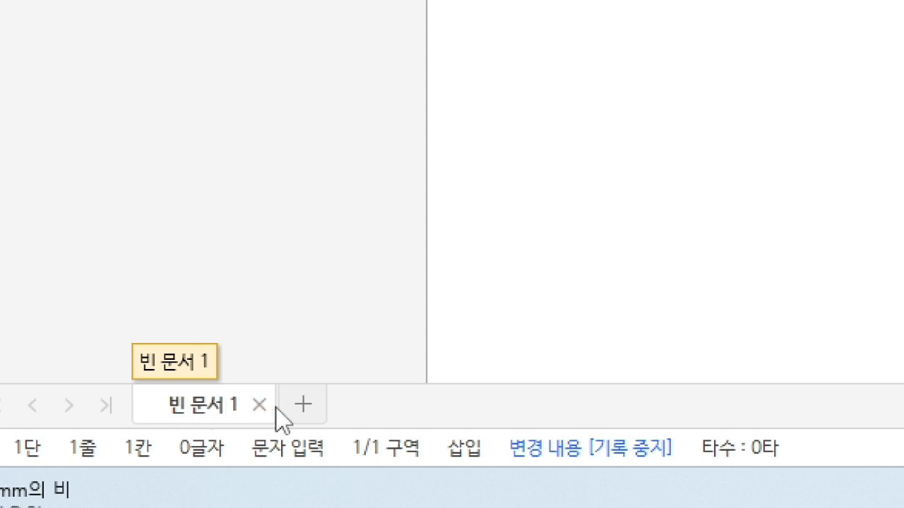
Add a second blank document alongside the first one and close it again
click(304, 406)
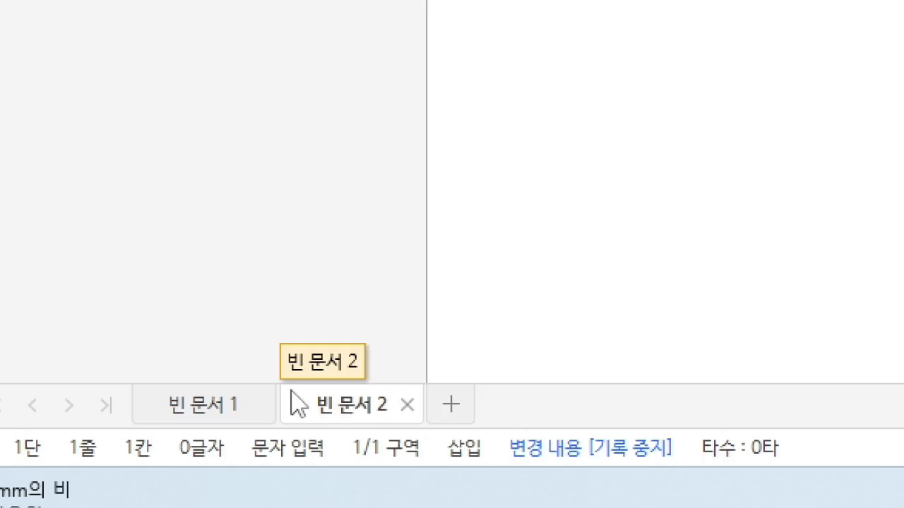
click(407, 405)
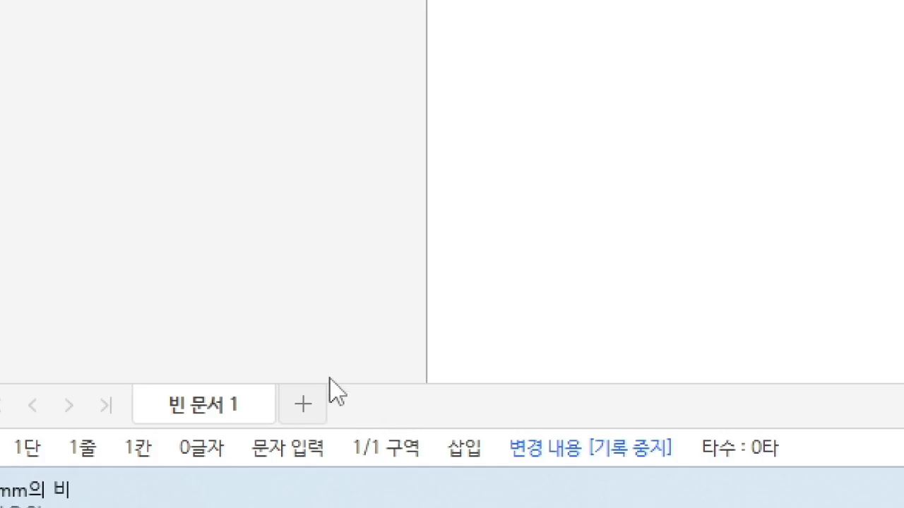
click(309, 396)
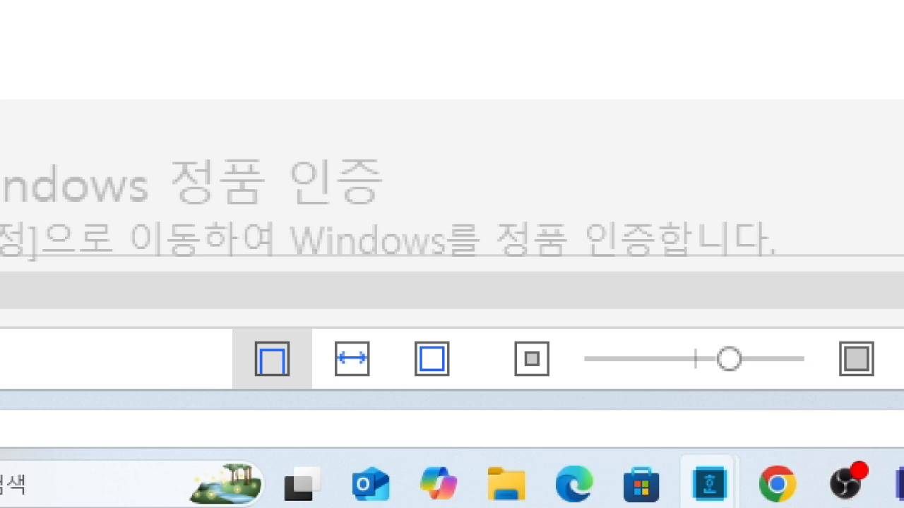
mouse_move(153, 251)
mouse_down()
mouse_move(148, 423)
mouse_move(524, 420)
mouse_move(526, 277)
mouse_move(410, 260)
mouse_move(121, 264)
mouse_up()
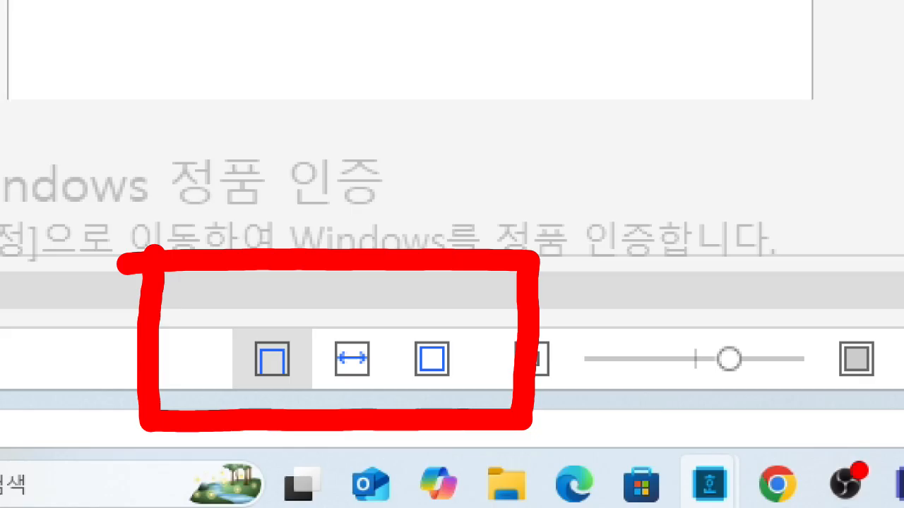
mouse_move(518, 258)
mouse_down()
mouse_move(514, 418)
mouse_move(894, 422)
mouse_move(891, 261)
mouse_move(487, 265)
mouse_up()
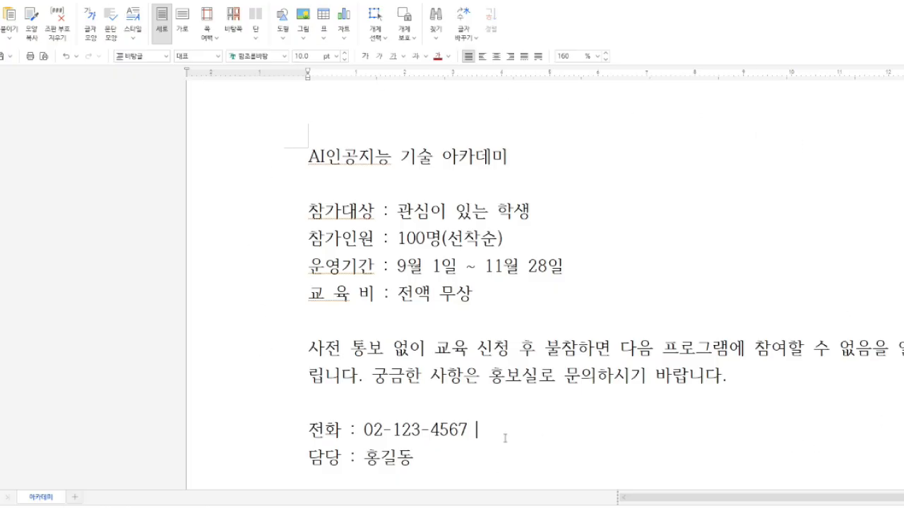
key(Hangul)
Practise selecting the title line "AI인공지능 기술 아카데미" and clear each selection
click(311, 157)
click(578, 154)
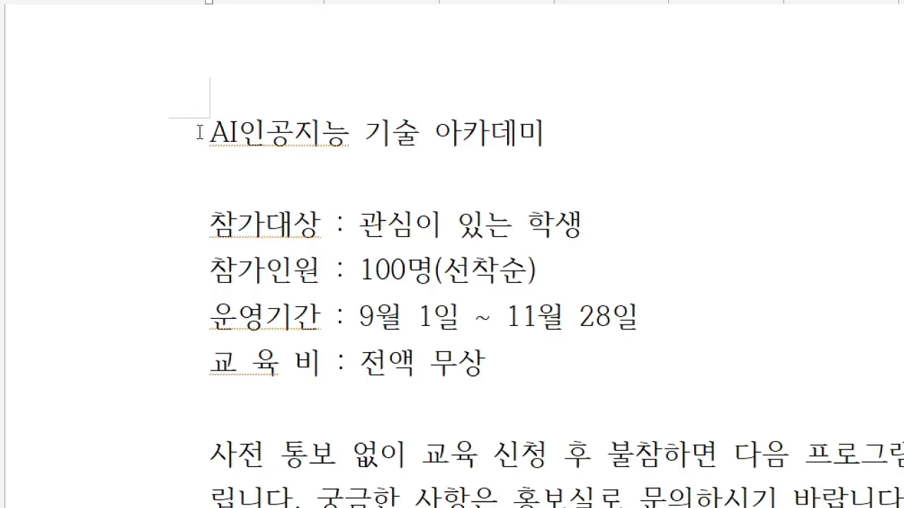
drag(212, 132, 585, 133)
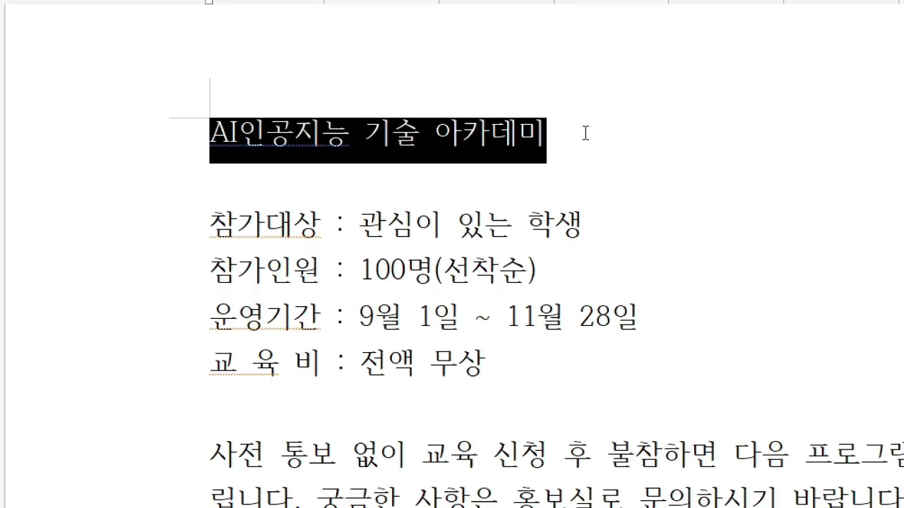
click(585, 133)
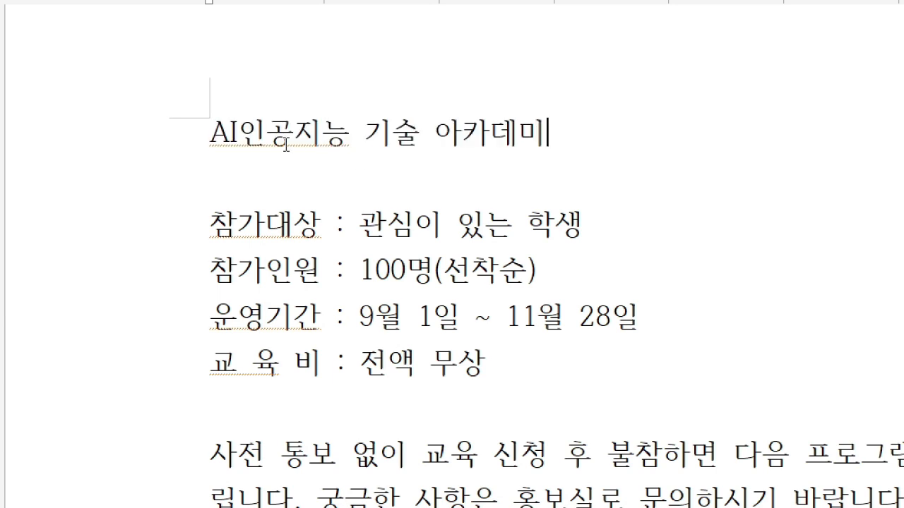
click(171, 146)
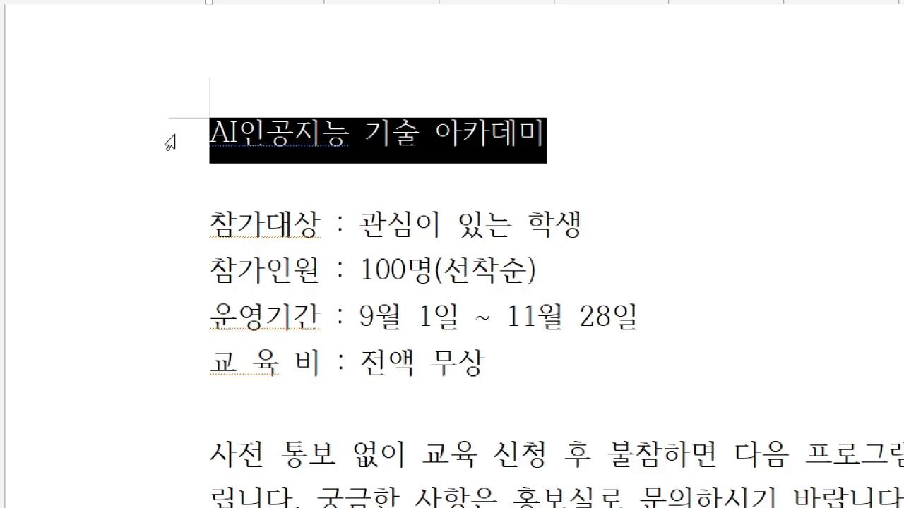
click(243, 131)
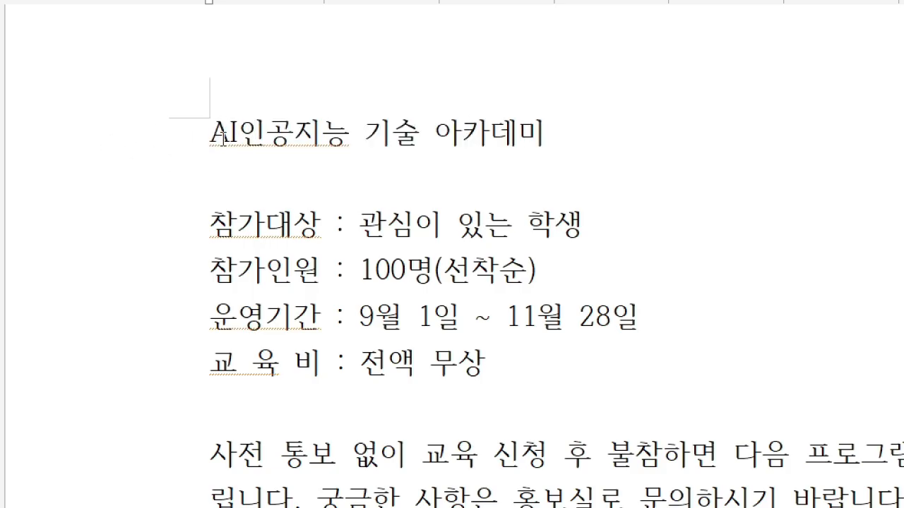
Select the whole title line "AI인공지능 기술 아카데미" and open its character shape (글자 모양) settings
click(205, 138)
shift+click(569, 143)
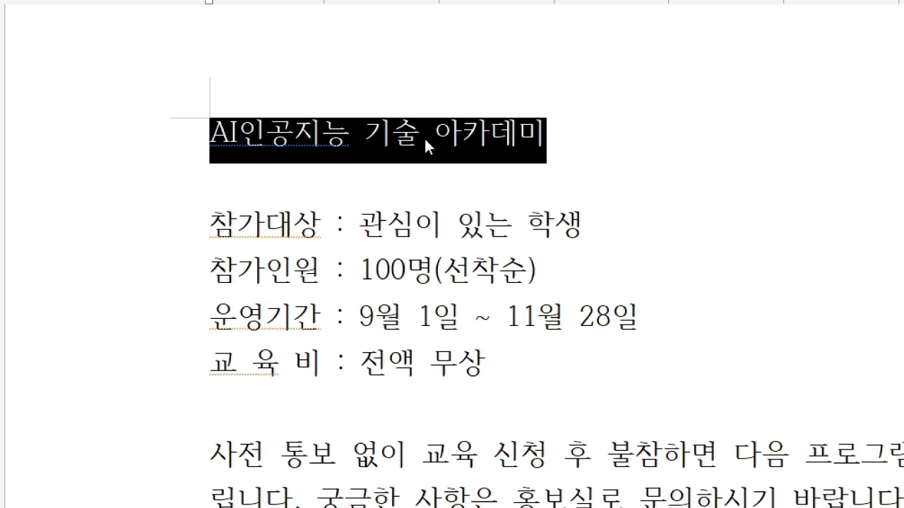
right_click(258, 151)
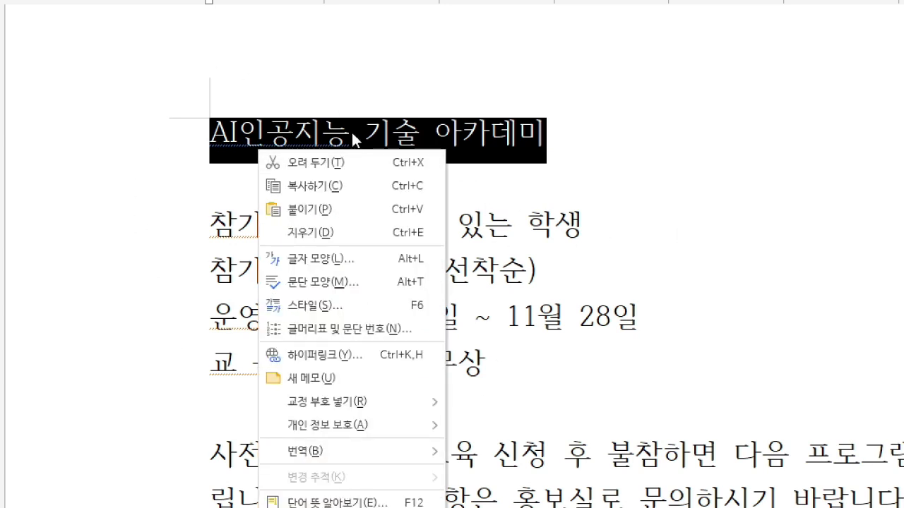
click(177, 51)
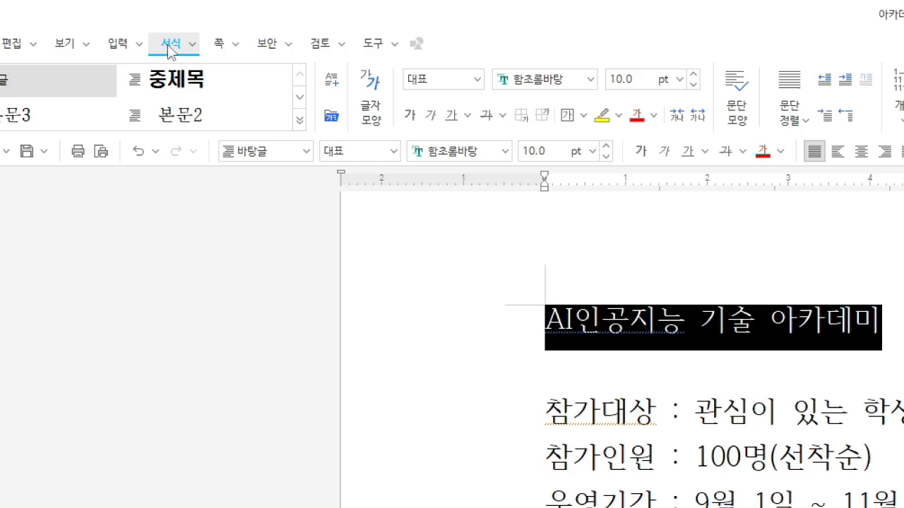
click(368, 126)
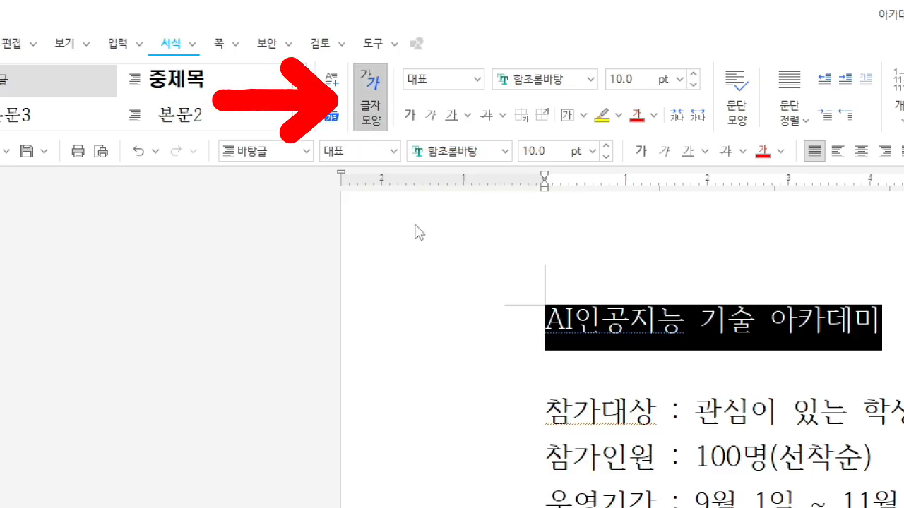
drag(903, 229, 666, 264)
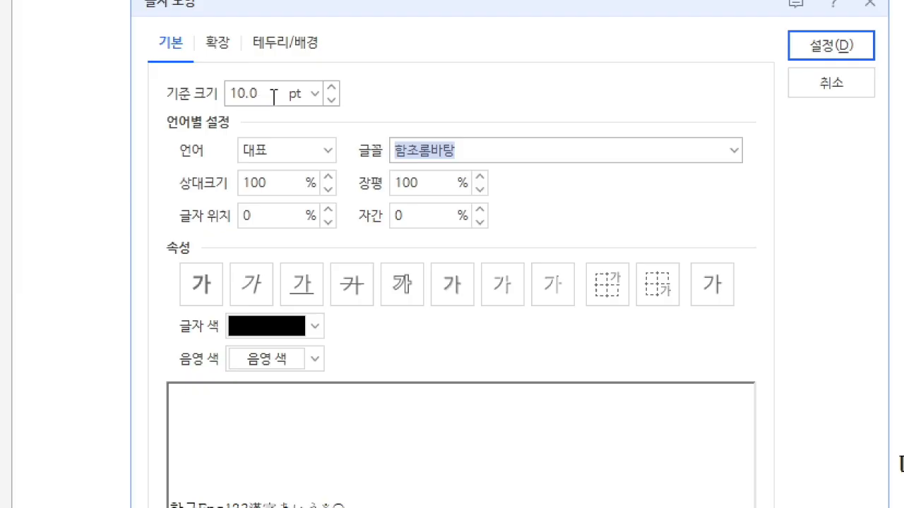
Set the base size (기준 크기) of the title text to 16 pt
double_click(331, 88)
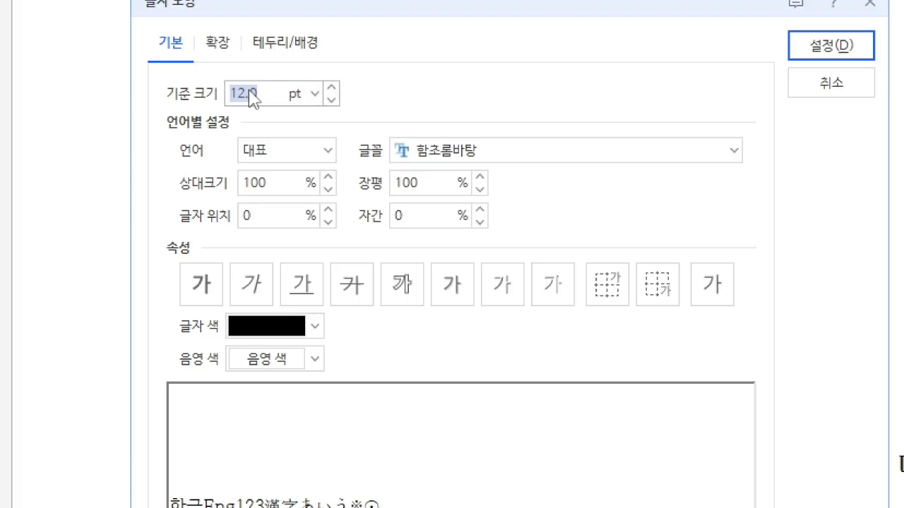
click(314, 95)
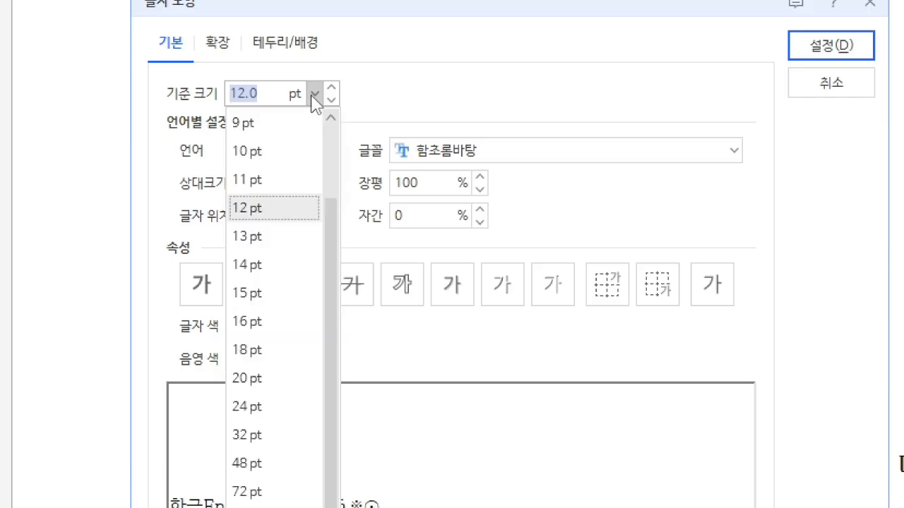
click(259, 326)
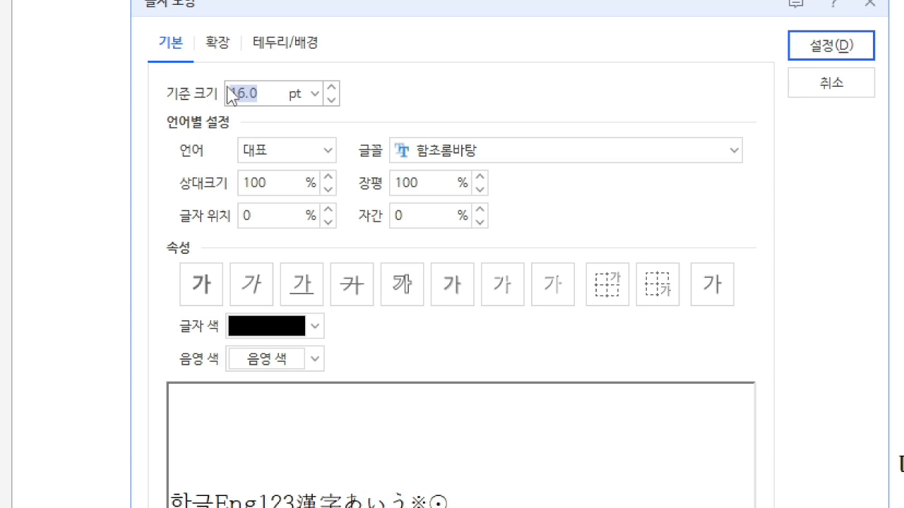
click(270, 93)
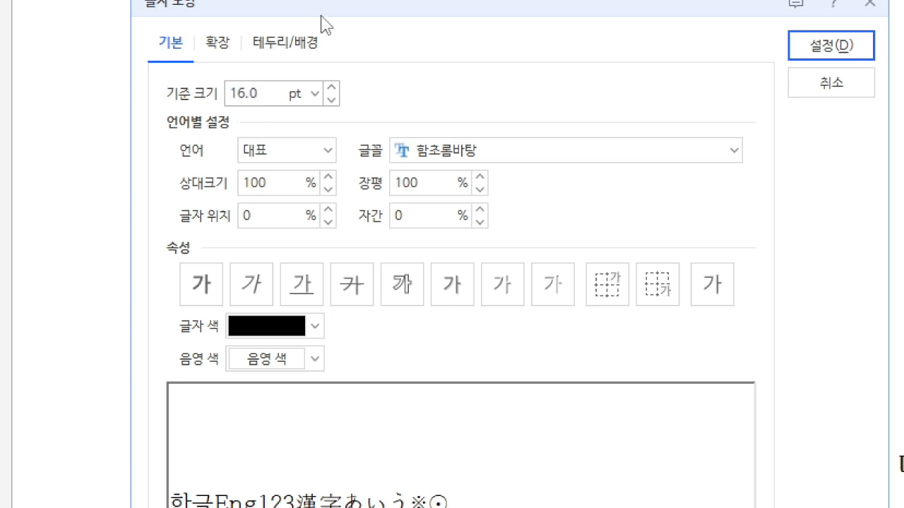
key(BackSpace)
key(BackSpace)
key(BackSpace)
key(BackSpace)
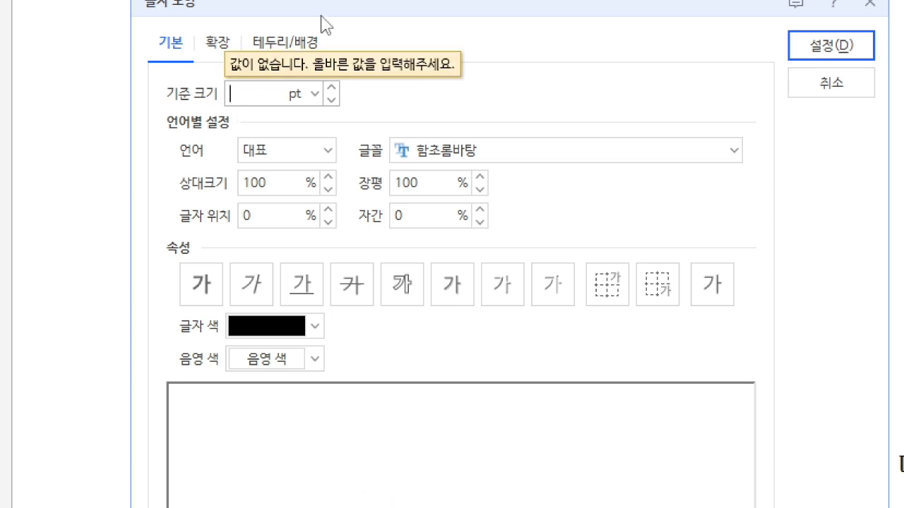
text(16)
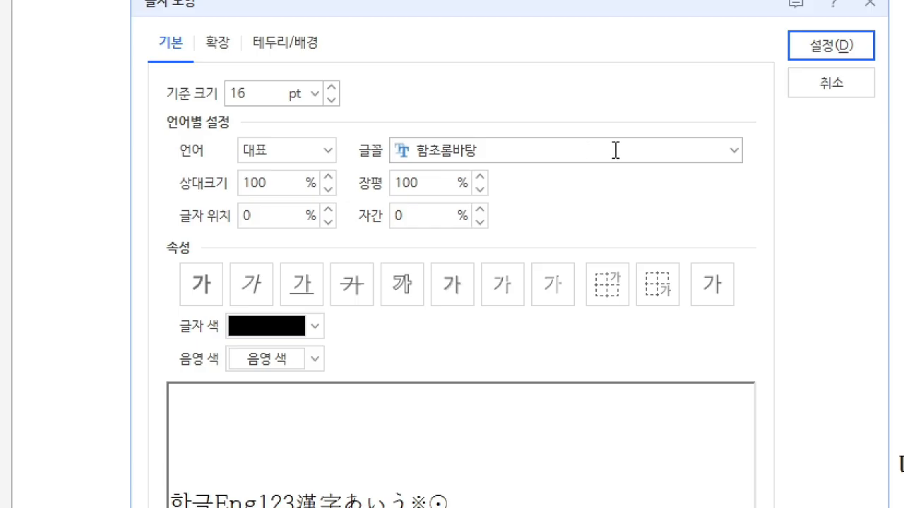
Choose the font (글꼴) 한컴 소망 B for the title text
click(734, 150)
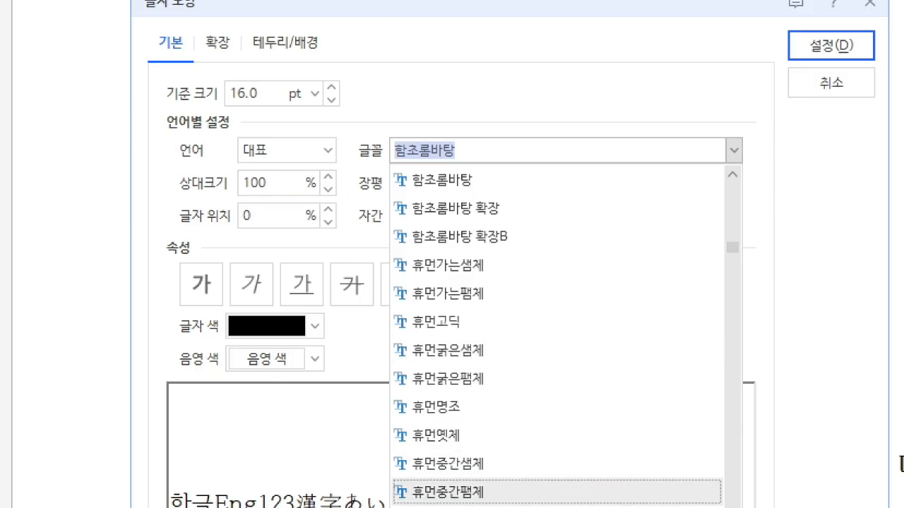
scroll(495, 423, down, 1)
scroll(494, 424, up, 20)
scroll(565, 332, up, 8)
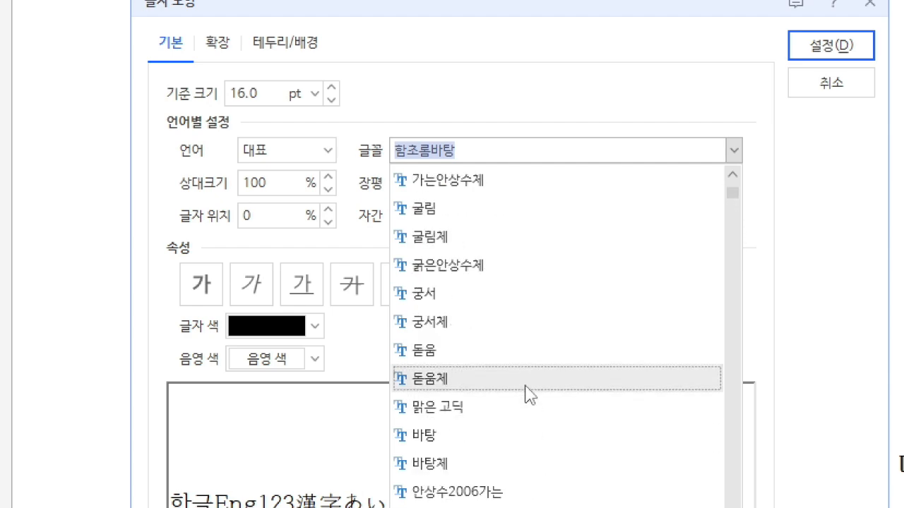
scroll(528, 395, down, 8)
scroll(528, 395, down, 10)
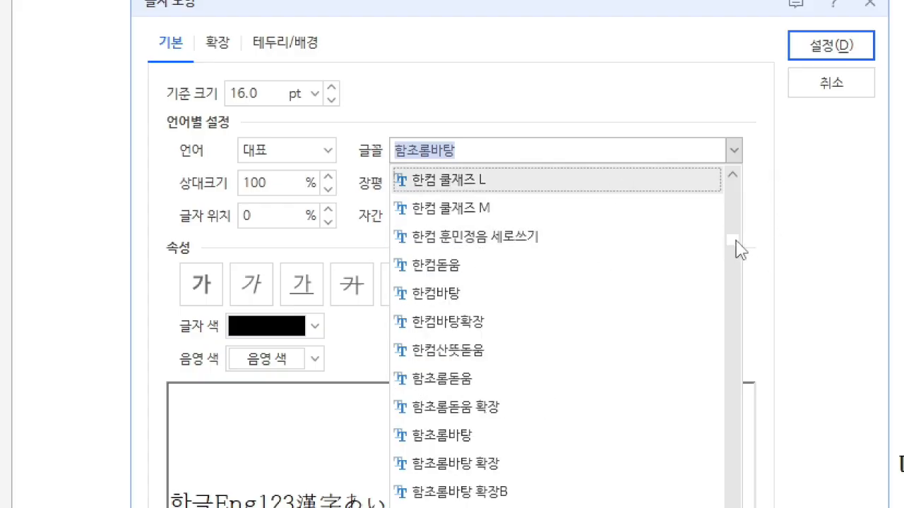
drag(735, 249, 733, 204)
mouse_move(733, 196)
mouse_down()
mouse_move(738, 281)
mouse_move(734, 185)
mouse_up()
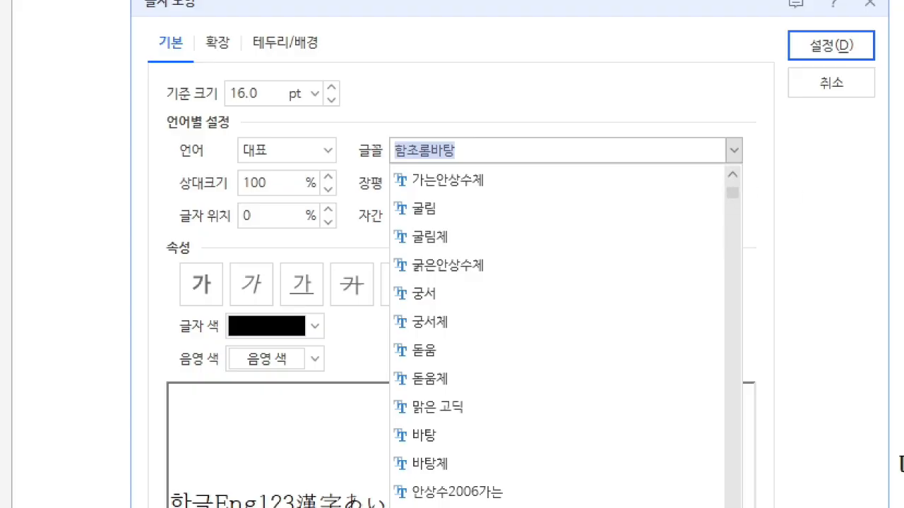
scroll(557, 336, down, 4)
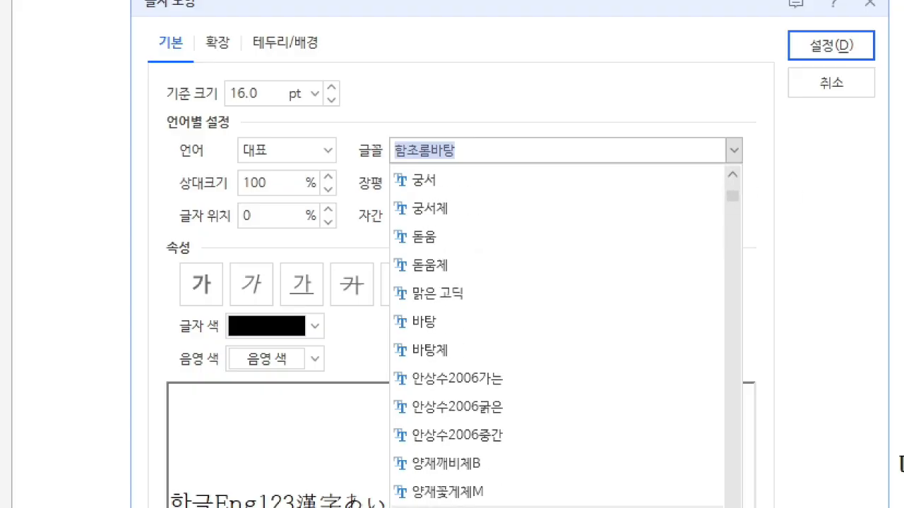
scroll(556, 336, down, 8)
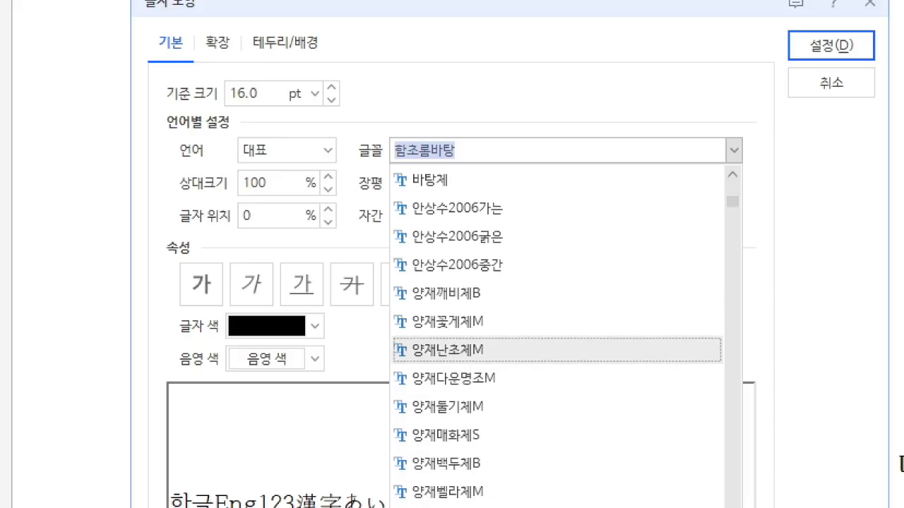
scroll(557, 336, down, 8)
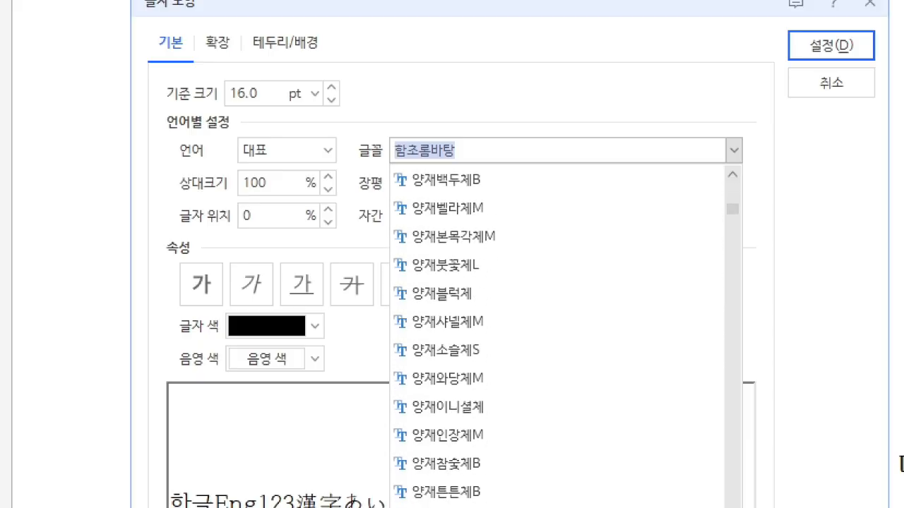
scroll(556, 336, down, 8)
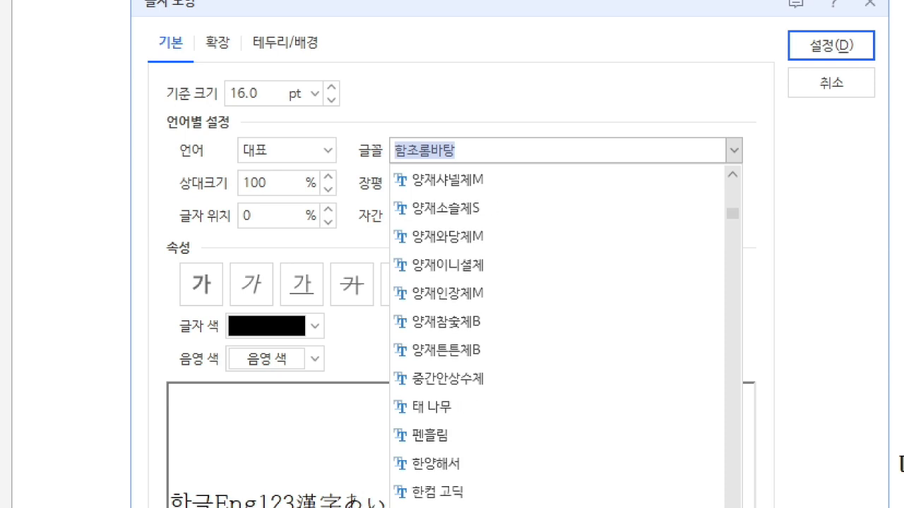
scroll(556, 336, down, 3)
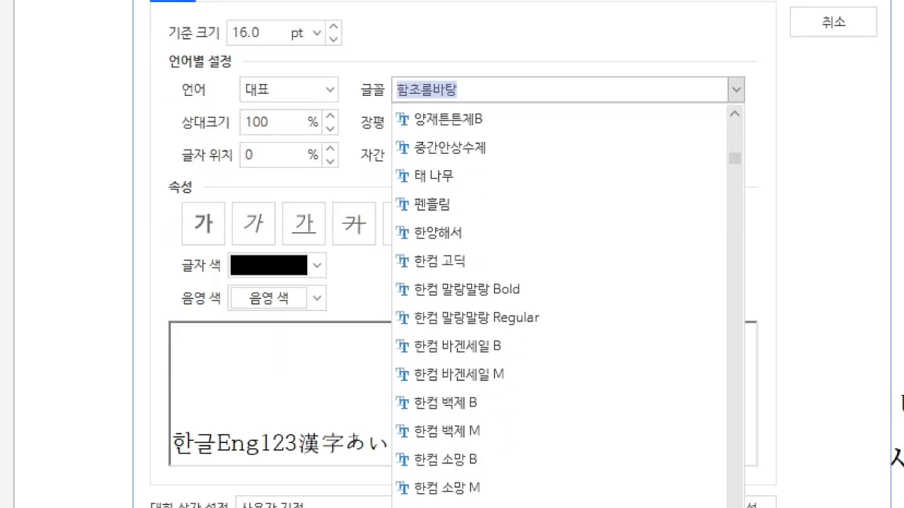
click(604, 459)
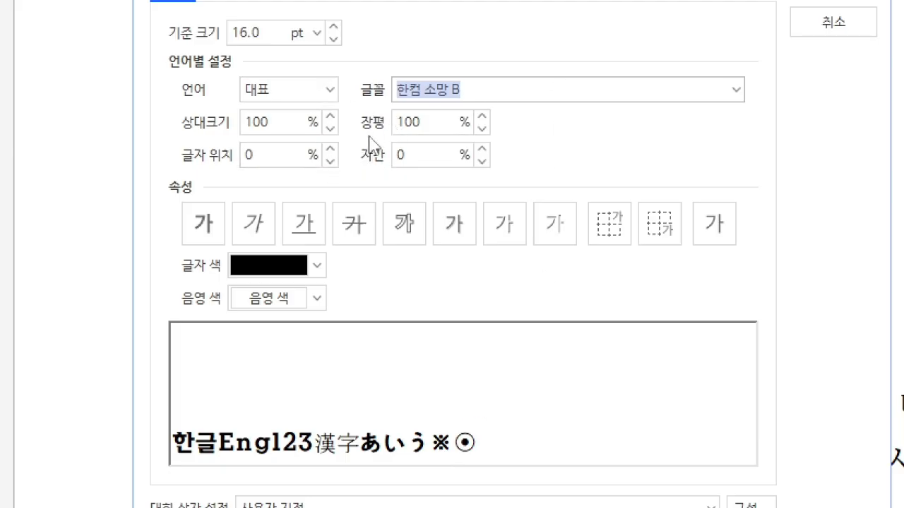
Set the title's character width (장평) to 120% and its letter spacing (자간) to 10%
click(438, 130)
double_click(438, 130)
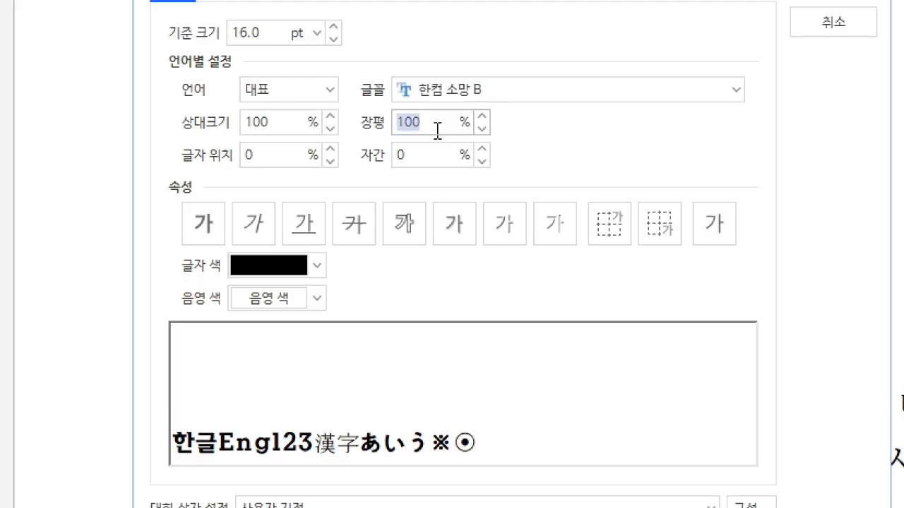
drag(482, 118, 482, 118)
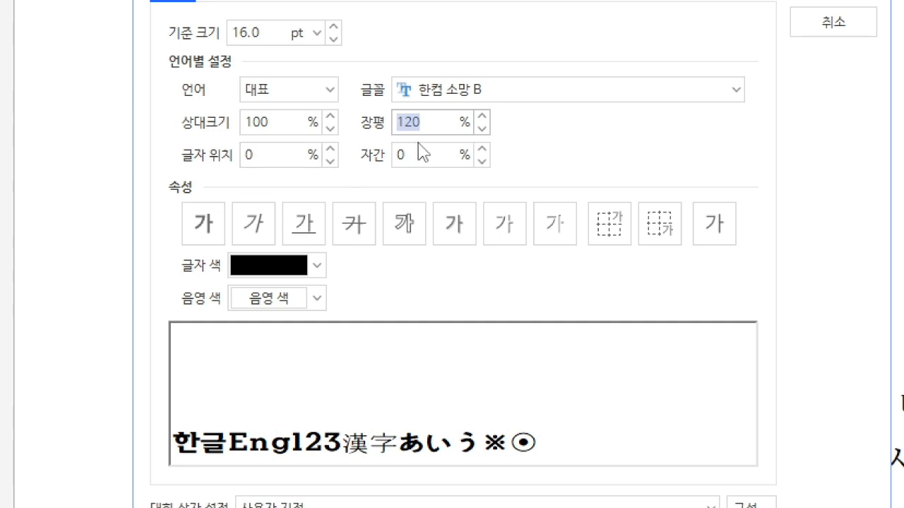
click(482, 149)
drag(483, 149, 484, 150)
click(483, 149)
click(483, 162)
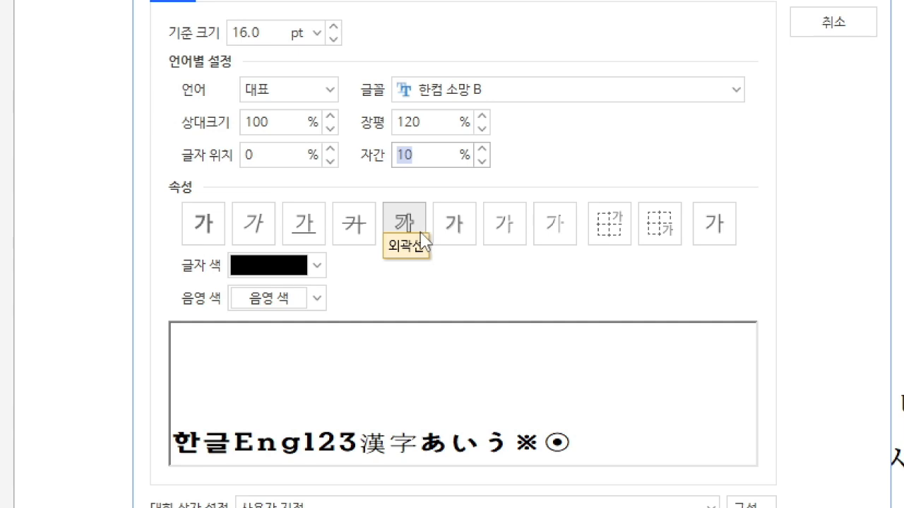
Make the title text bold and embossed (양각), trying the shadow attribute and removing it again
click(208, 230)
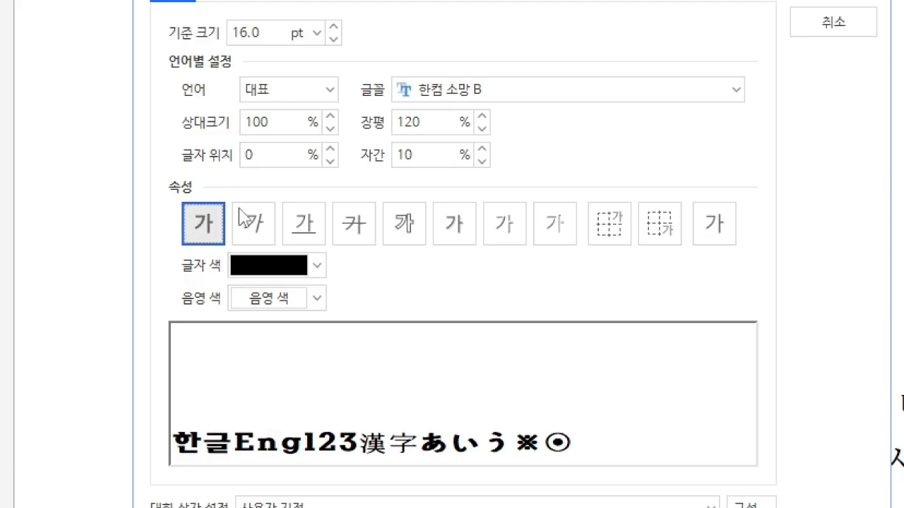
click(469, 236)
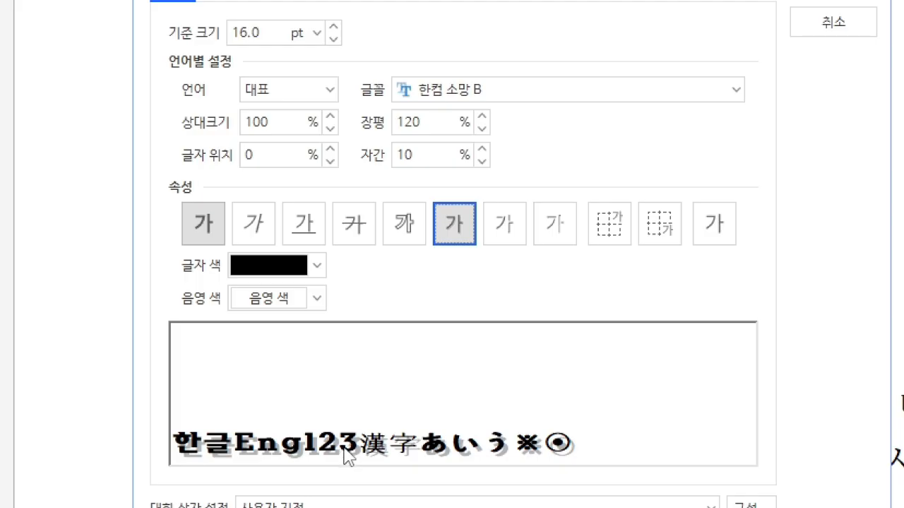
click(457, 224)
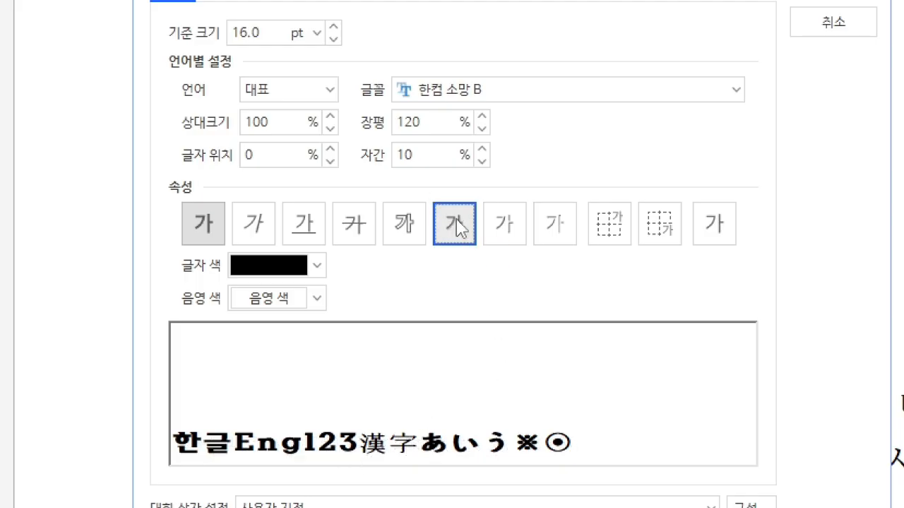
click(500, 228)
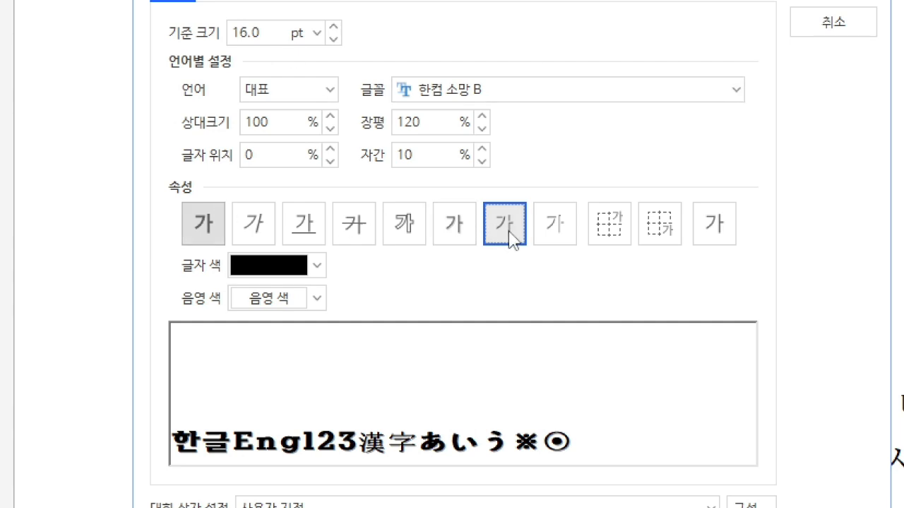
Set the title's text colour (글자 색) to green from the 오피스 theme palette, apply the character settings and deselect the title
click(315, 268)
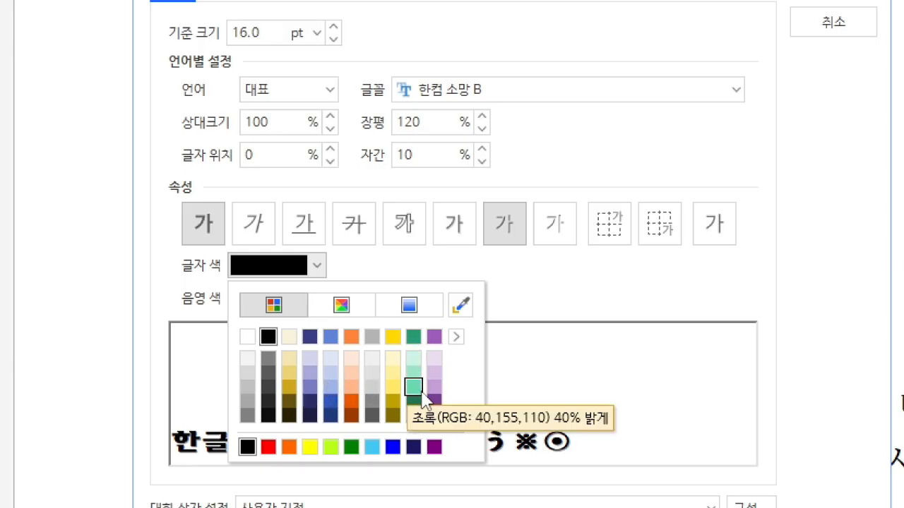
click(456, 337)
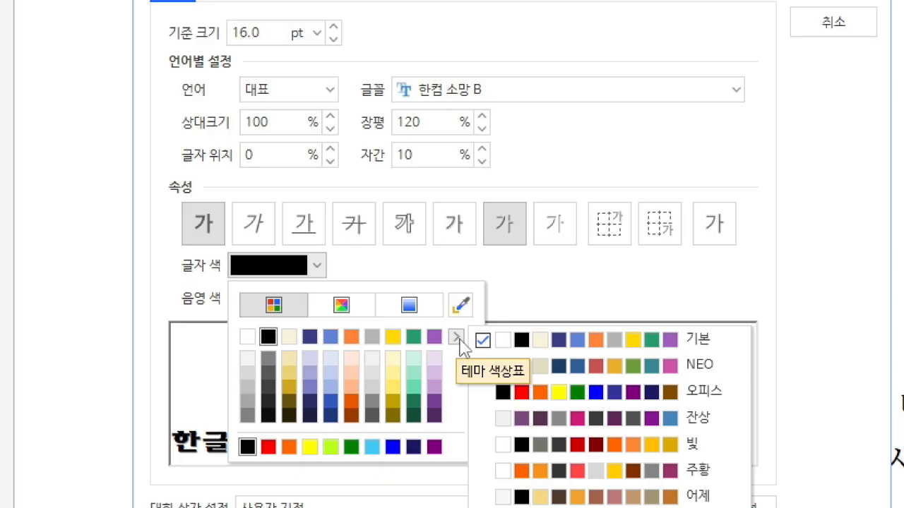
click(576, 400)
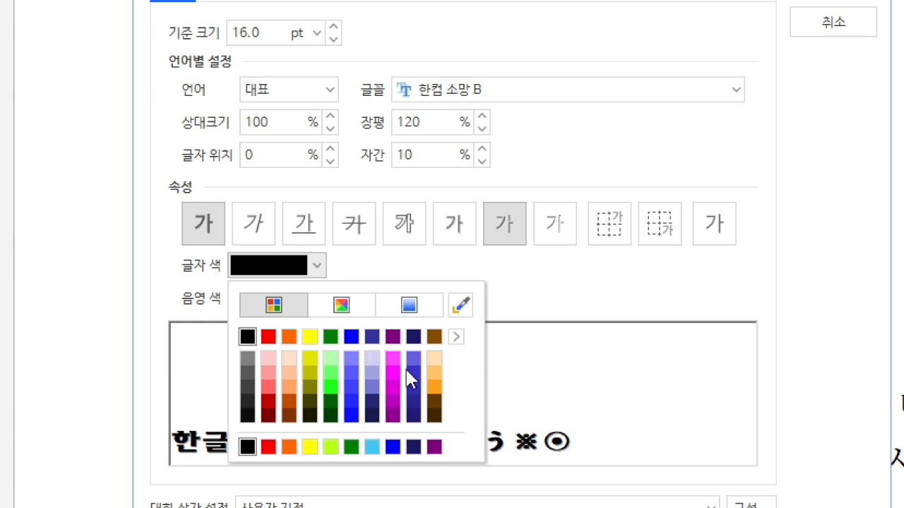
click(330, 338)
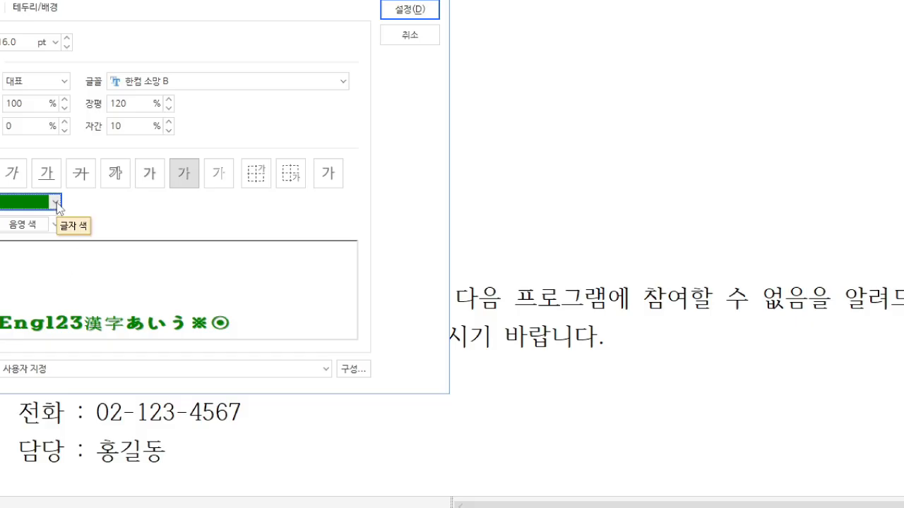
click(419, 11)
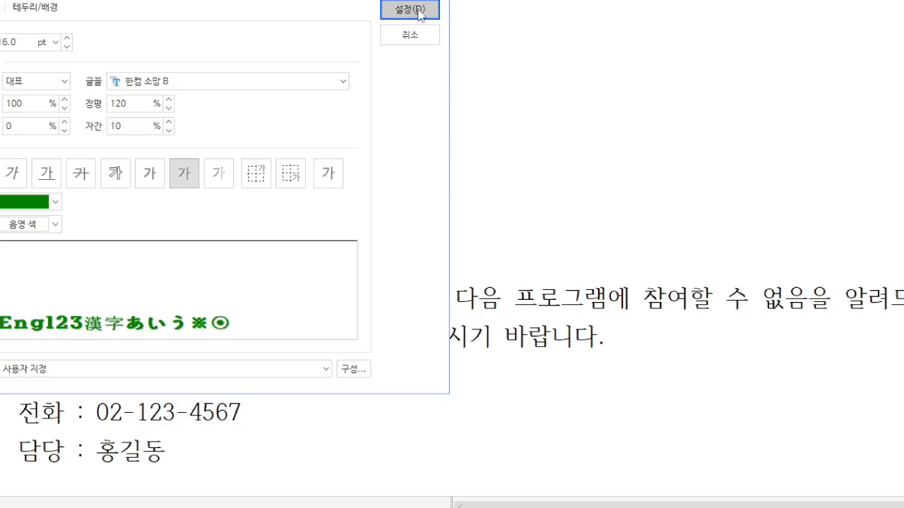
click(344, 173)
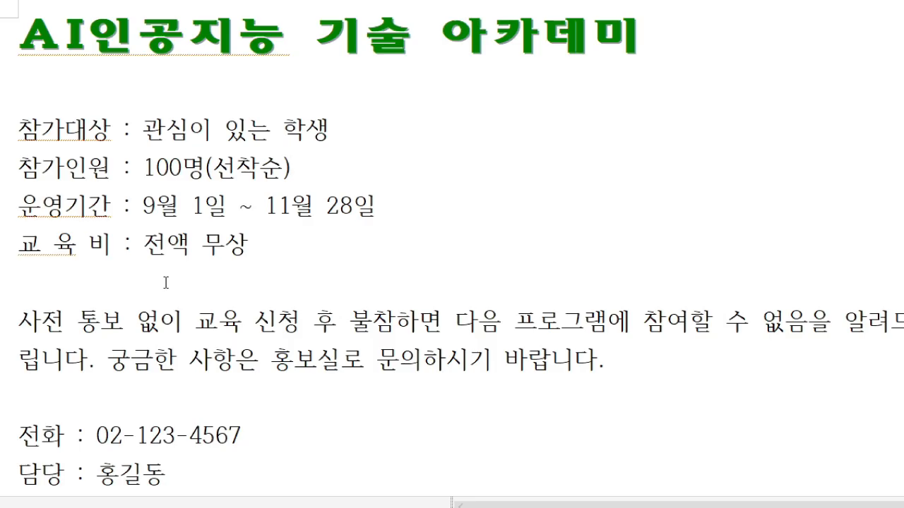
click(22, 129)
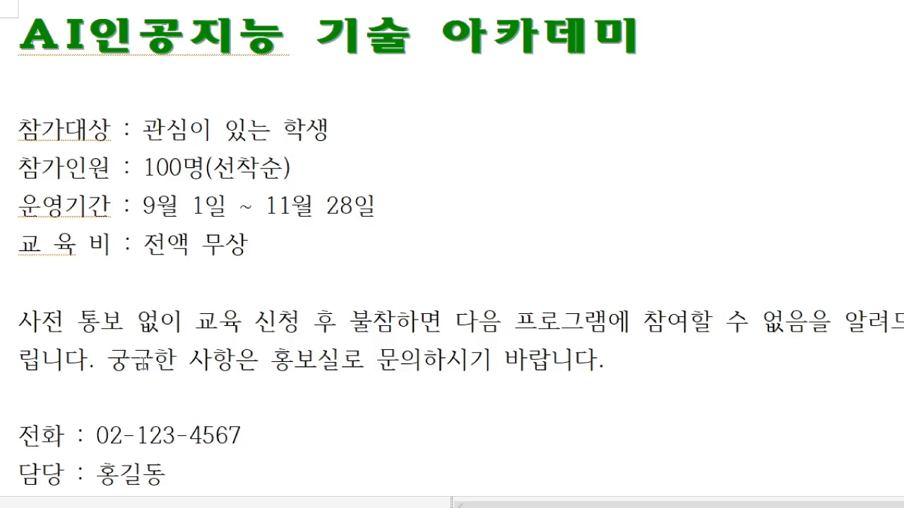